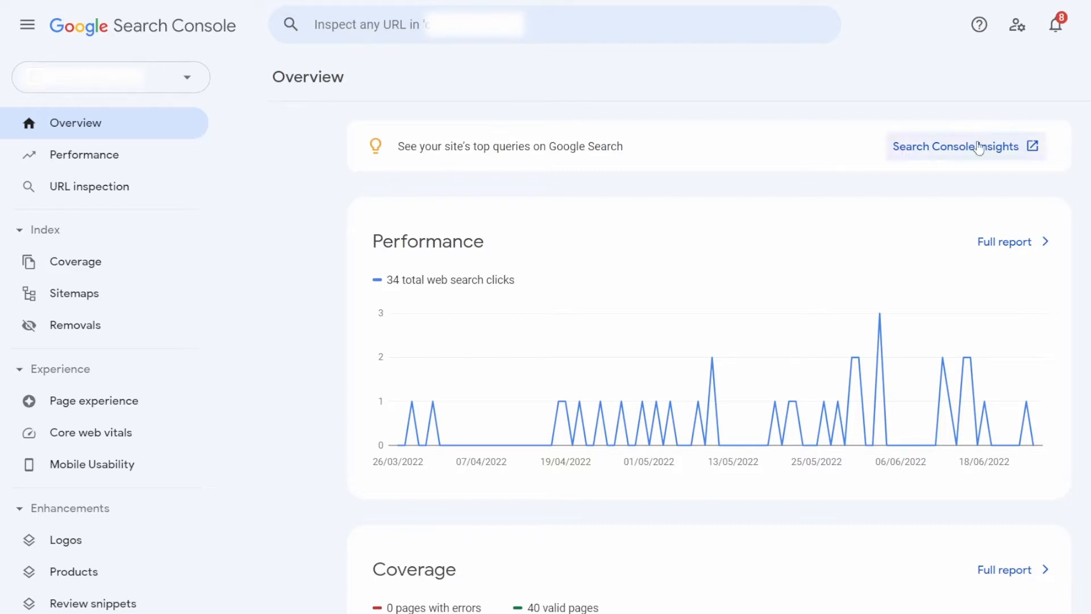
- Review the Overview page's Performance, Coverage, Experience and Enhancements summaries
scroll(710, 357, down, 2)
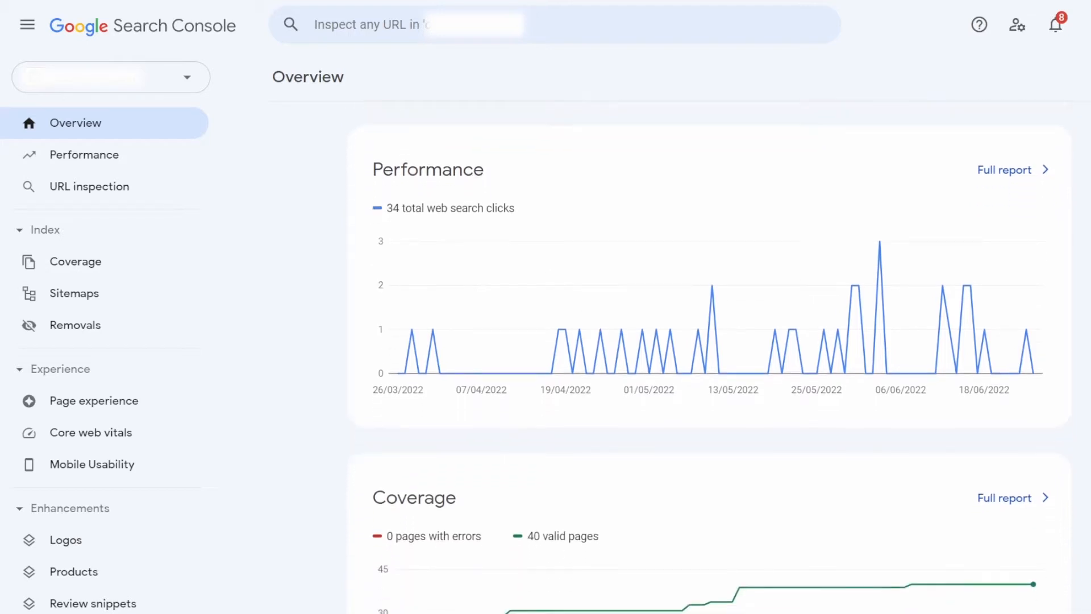
scroll(710, 354, down, 3)
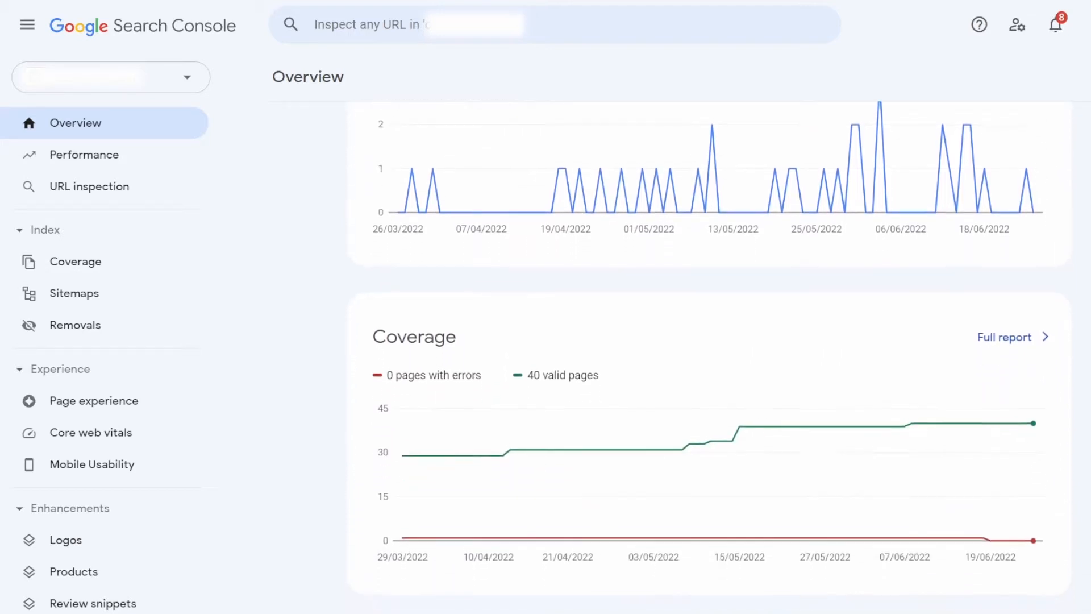
scroll(710, 356, down, 1)
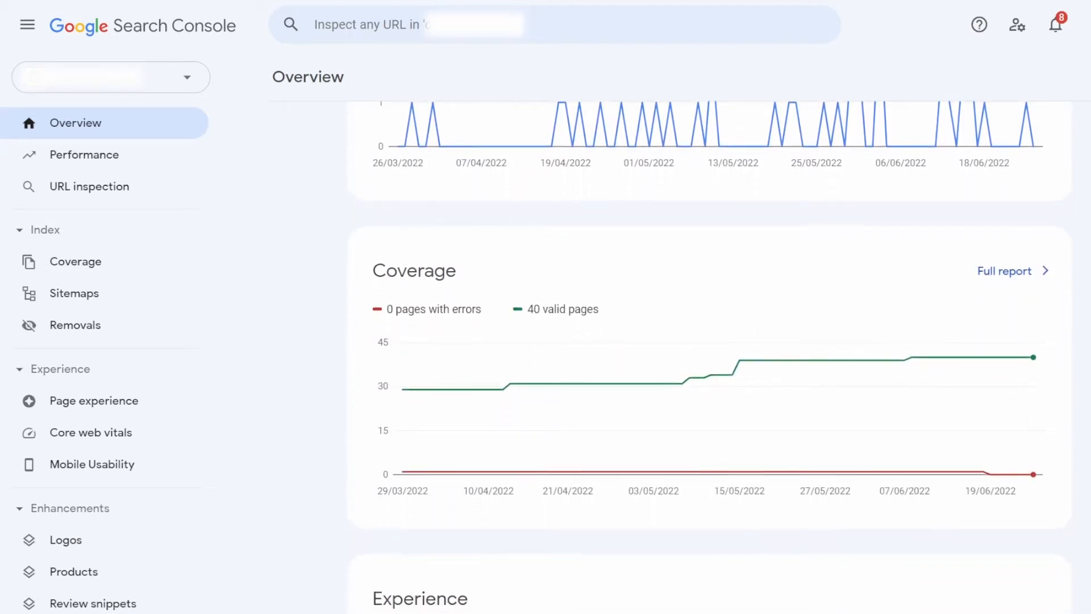
scroll(710, 351, down, 1)
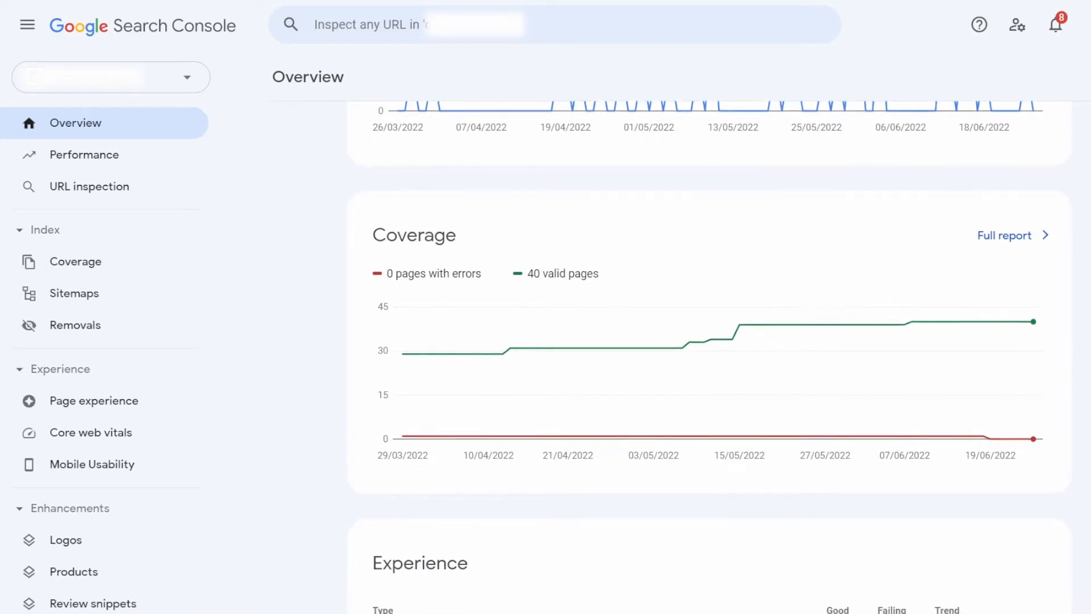
scroll(709, 357, up, 6)
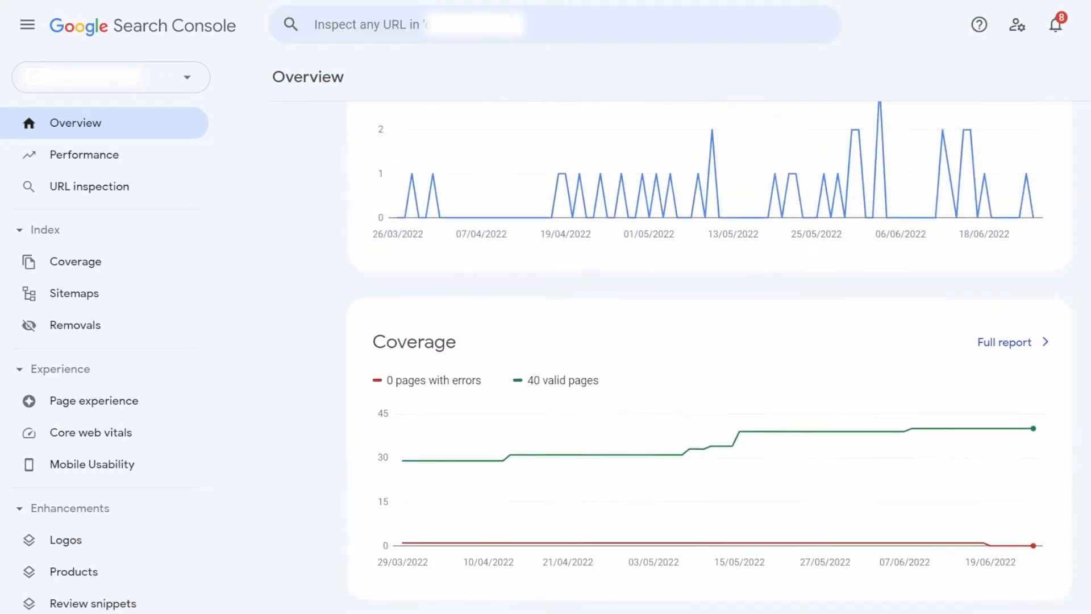
scroll(709, 357, down, 1)
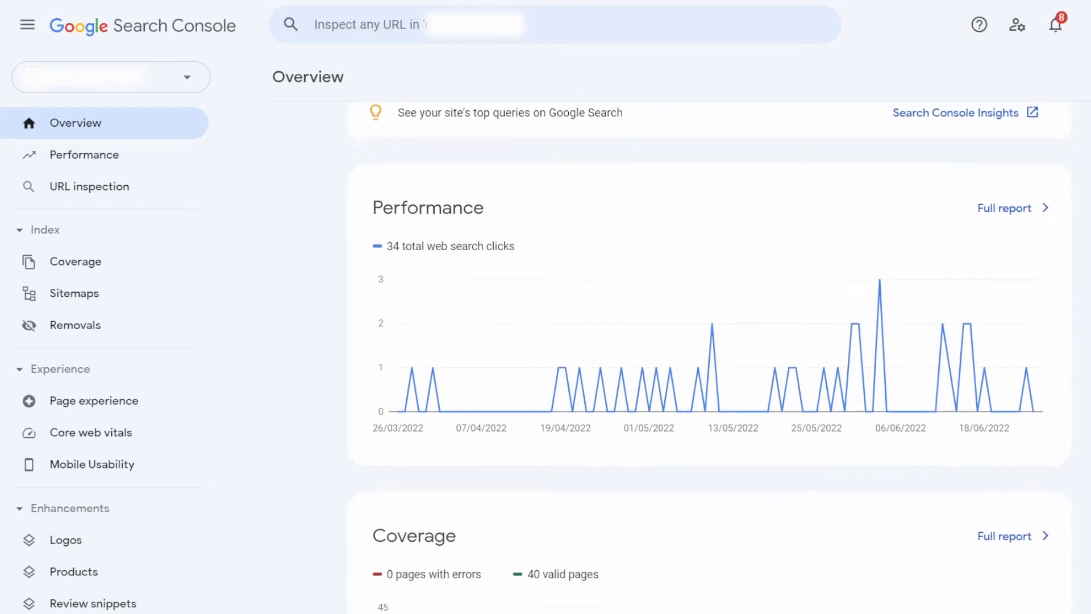
mouse_move(561, 380)
scroll(709, 358, down, 1)
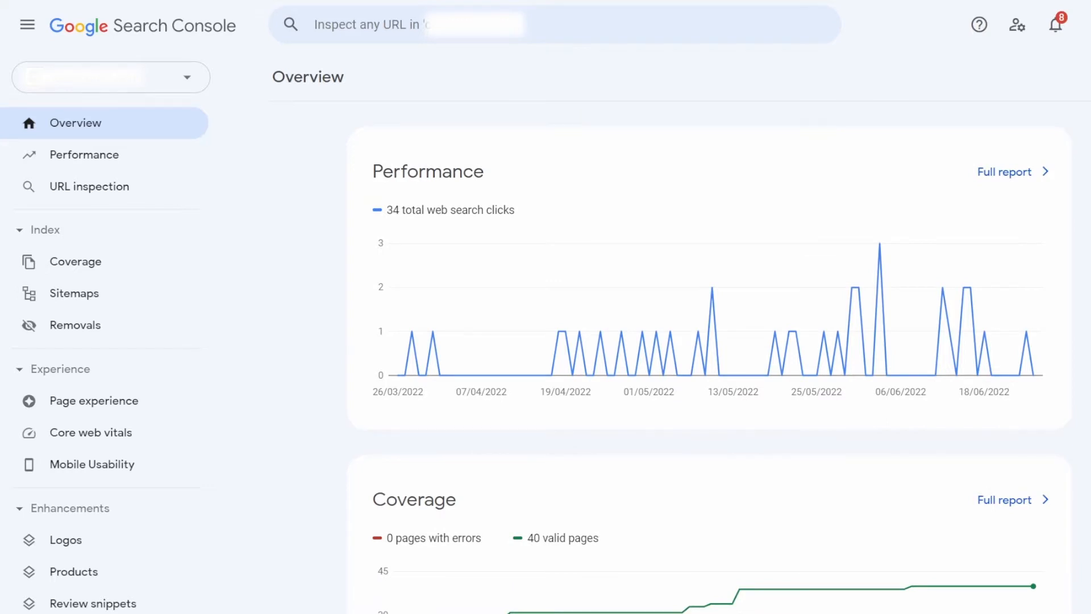
scroll(710, 358, down, 4)
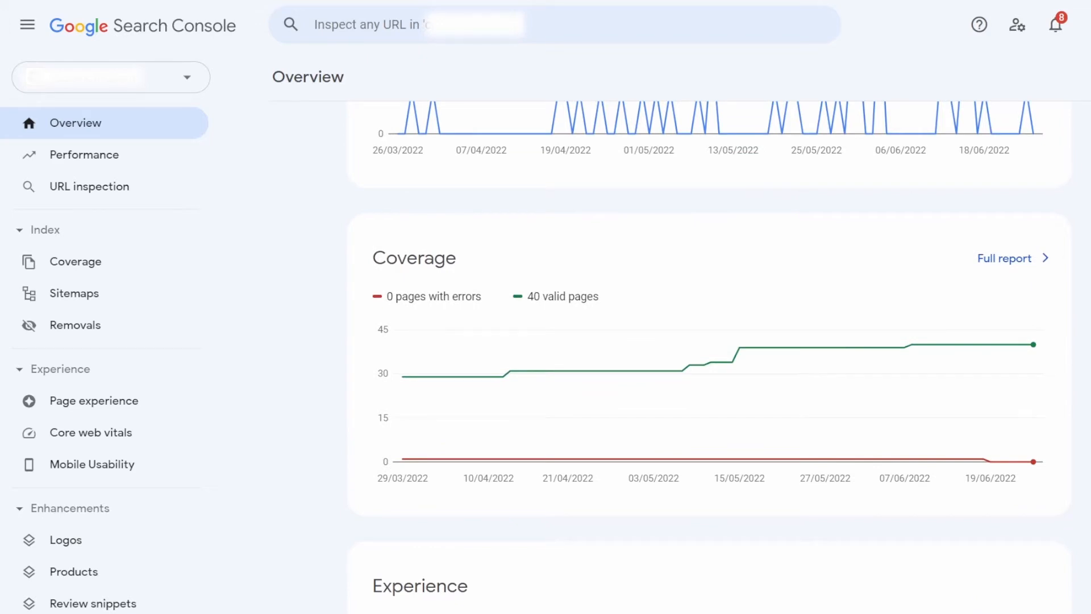
scroll(709, 355, down, 5)
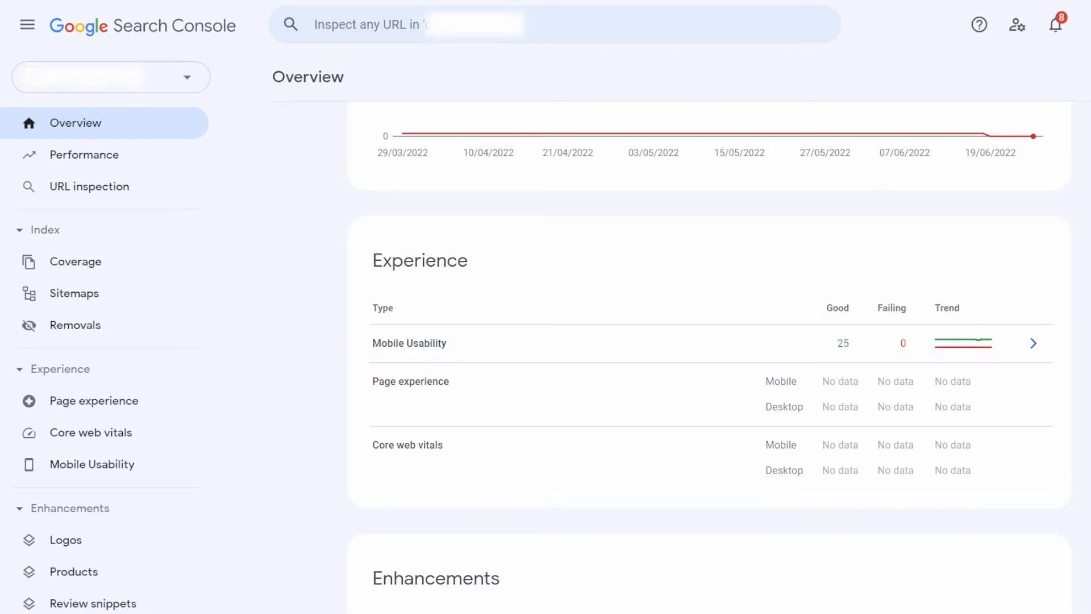
scroll(709, 345, down, 4)
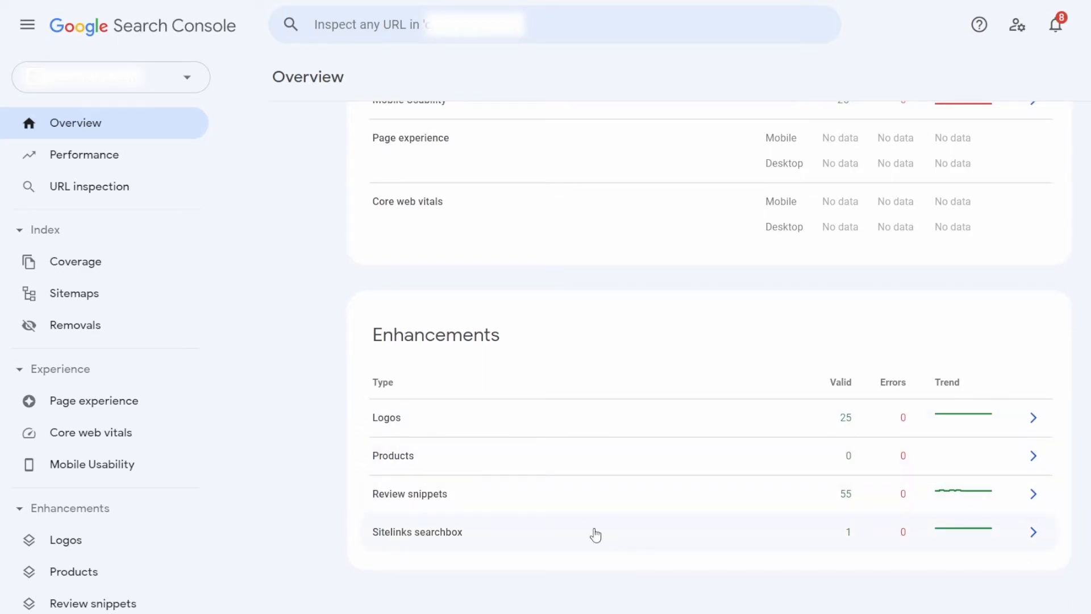
- Open the Performance report, toggle the Total impressions and Average CTR metrics on the chart, and look over the Queries table
click(114, 169)
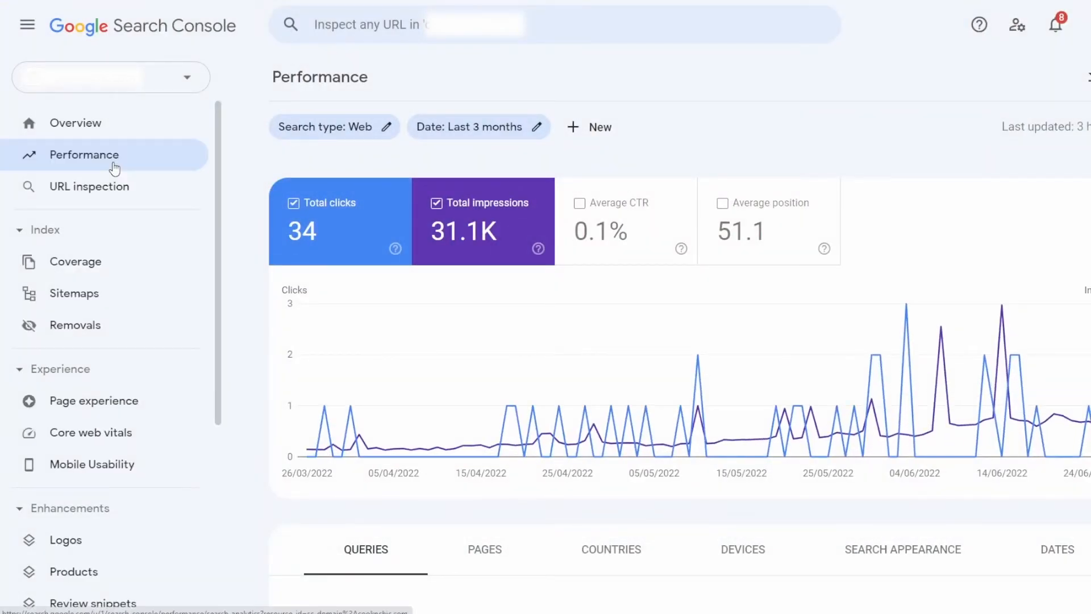
click(464, 209)
click(619, 209)
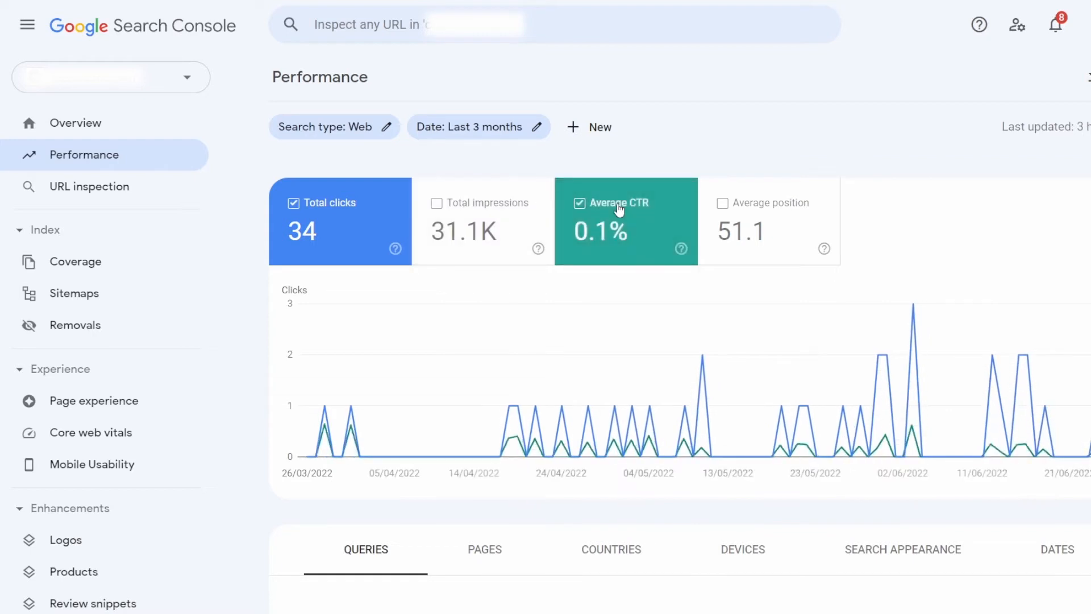
click(619, 209)
scroll(546, 483, down, 4)
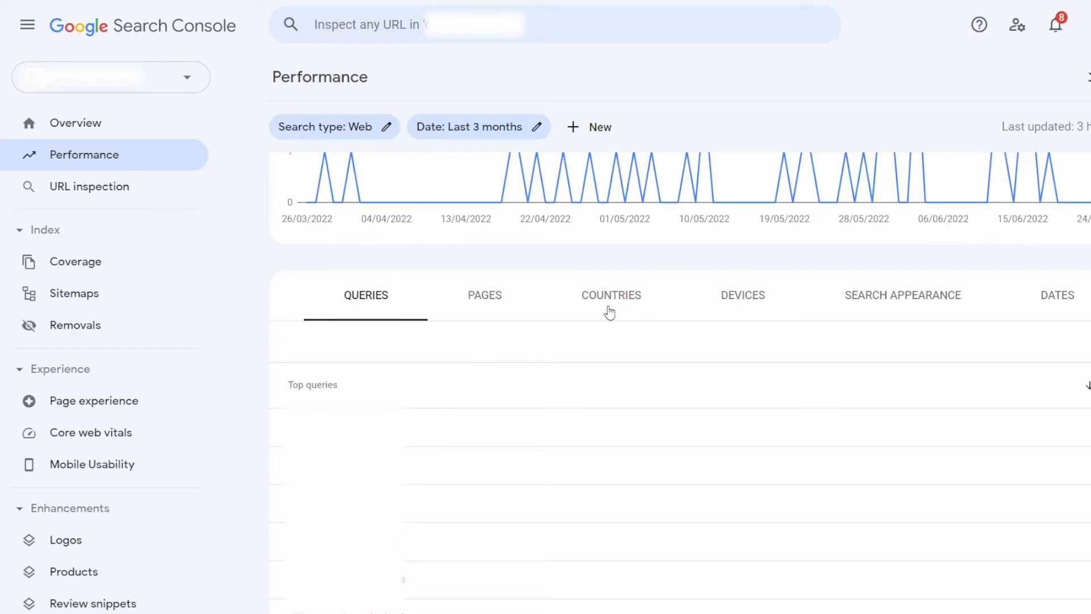
scroll(246, 214, up, 4)
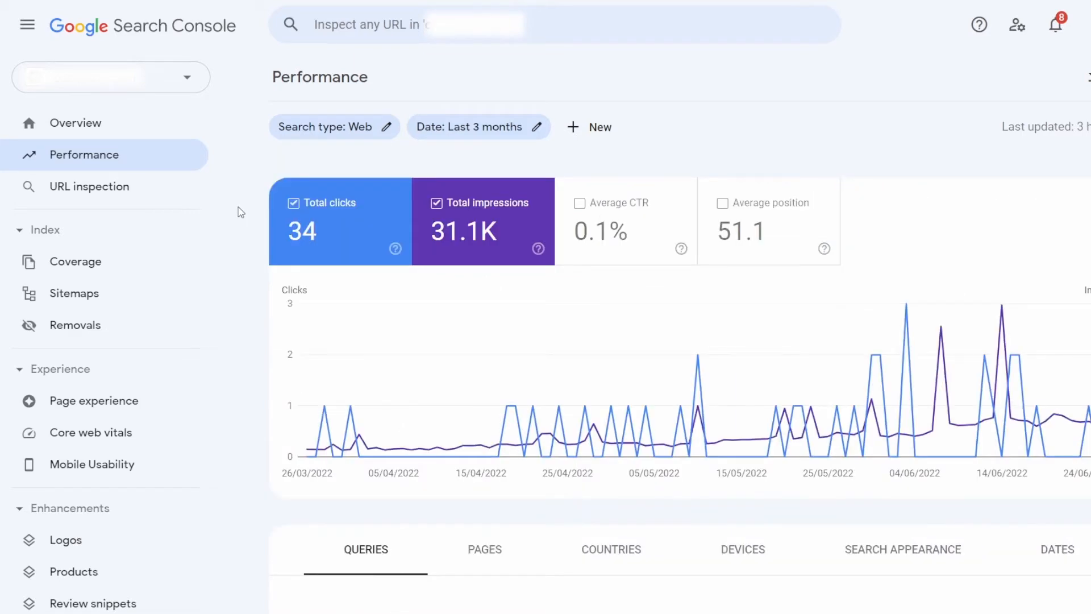
- Inspect one of the site's page URLs and view the HTML of its crawled page
click(168, 187)
click(454, 78)
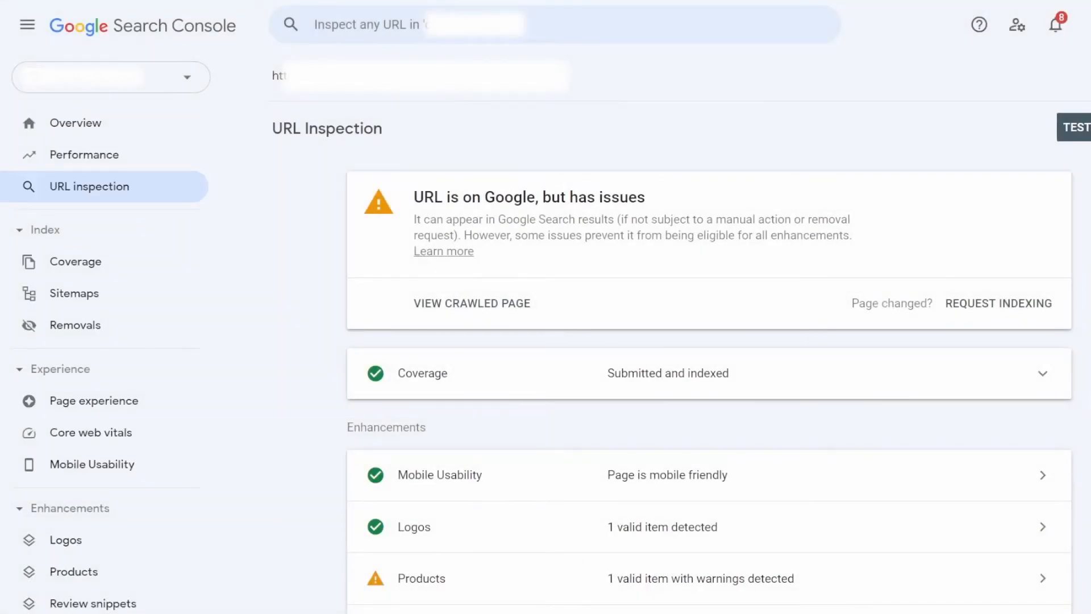
scroll(292, 231, down, 1)
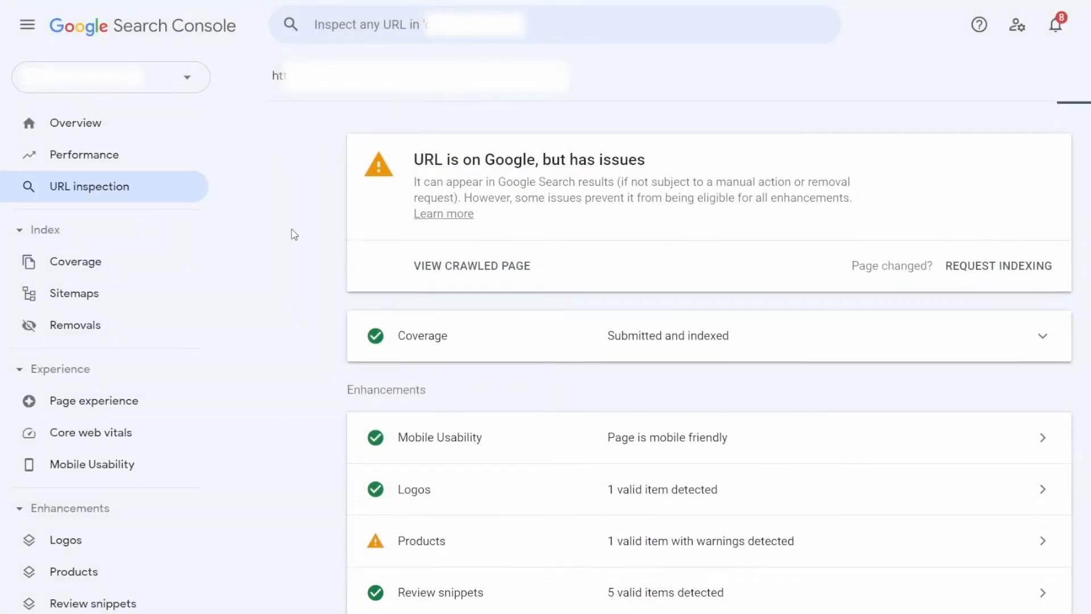
click(498, 248)
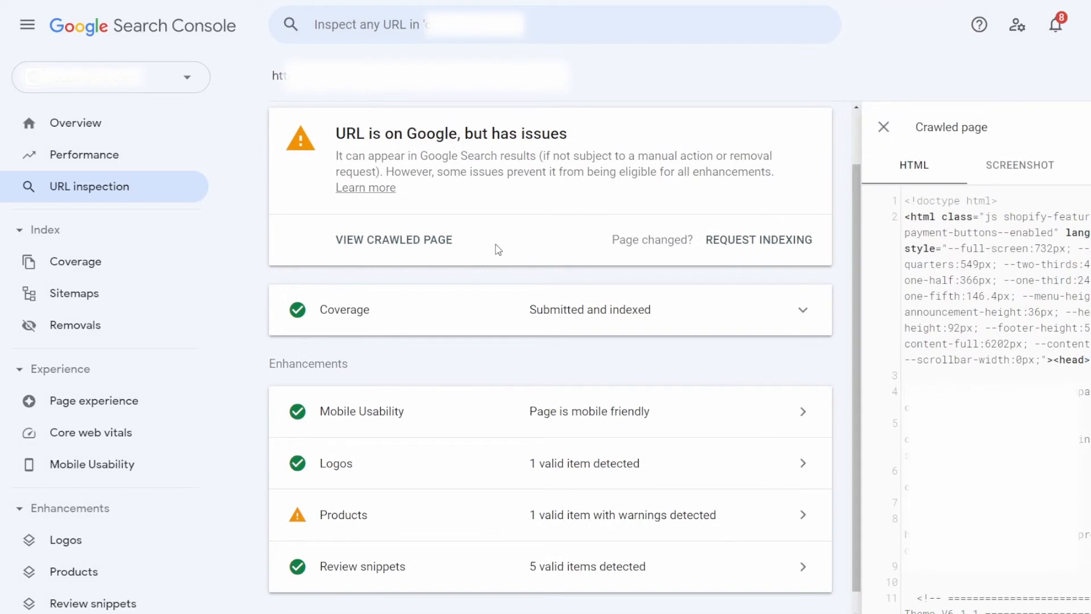
- Expand the inspected URL's Coverage section to review its discovery, crawl and indexing details, and collapse it again
click(426, 312)
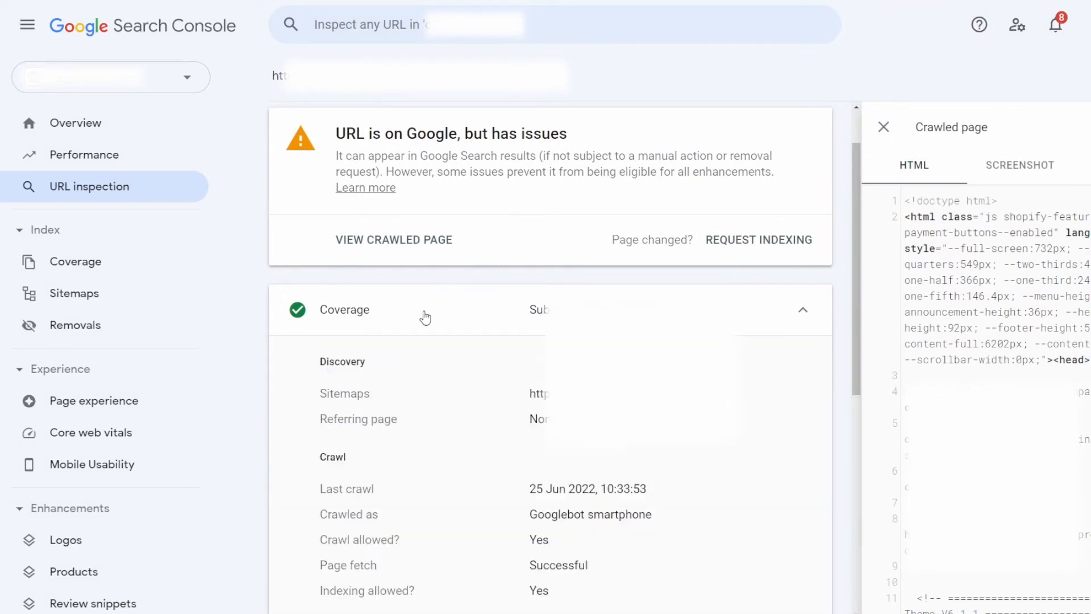
scroll(426, 315, down, 1)
scroll(425, 318, down, 2)
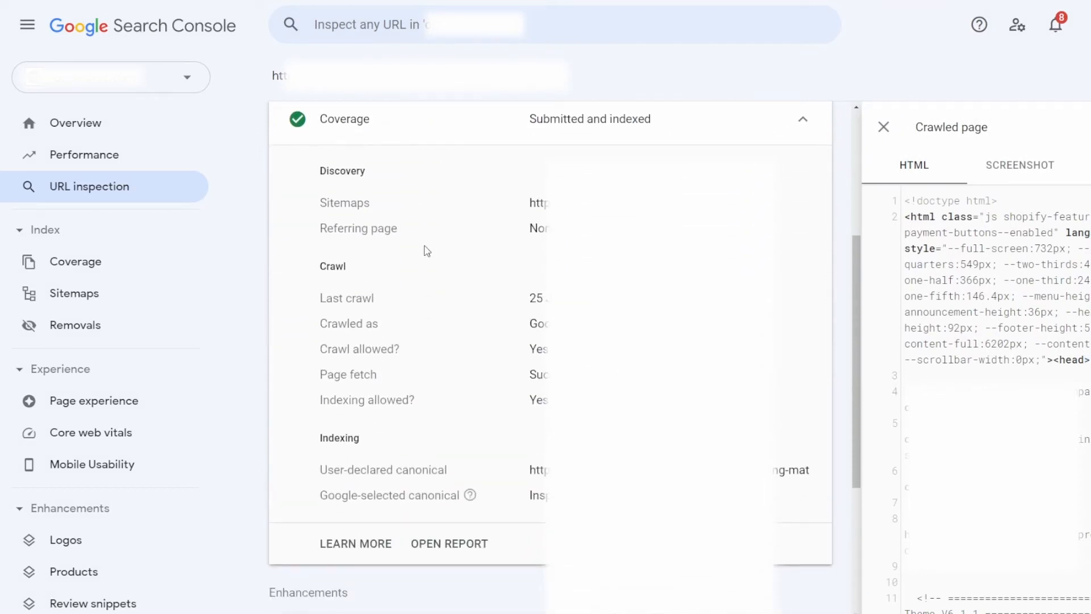
click(475, 130)
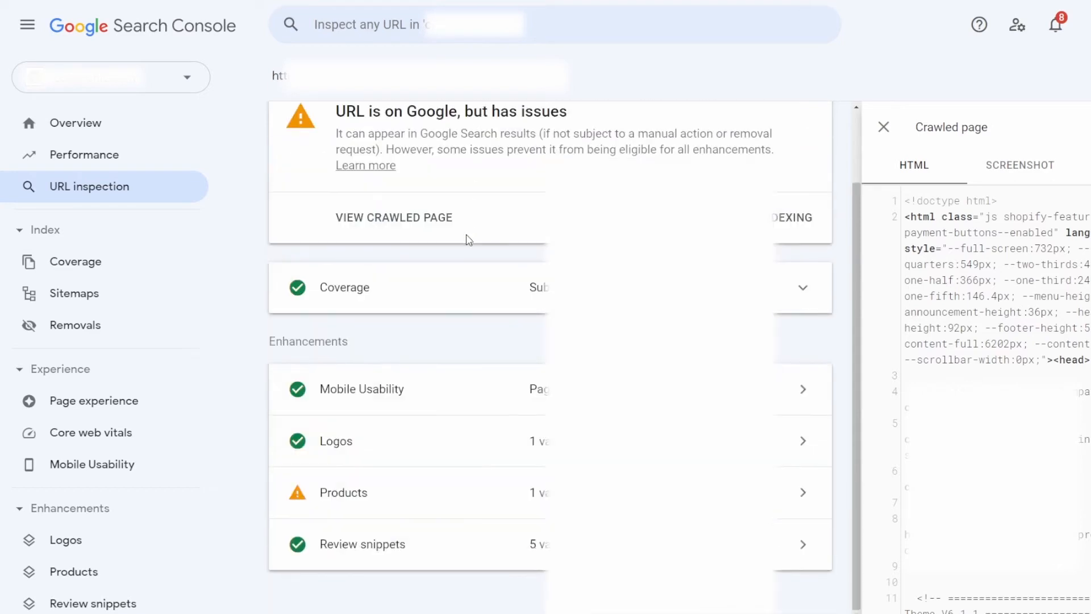
scroll(469, 238, up, 2)
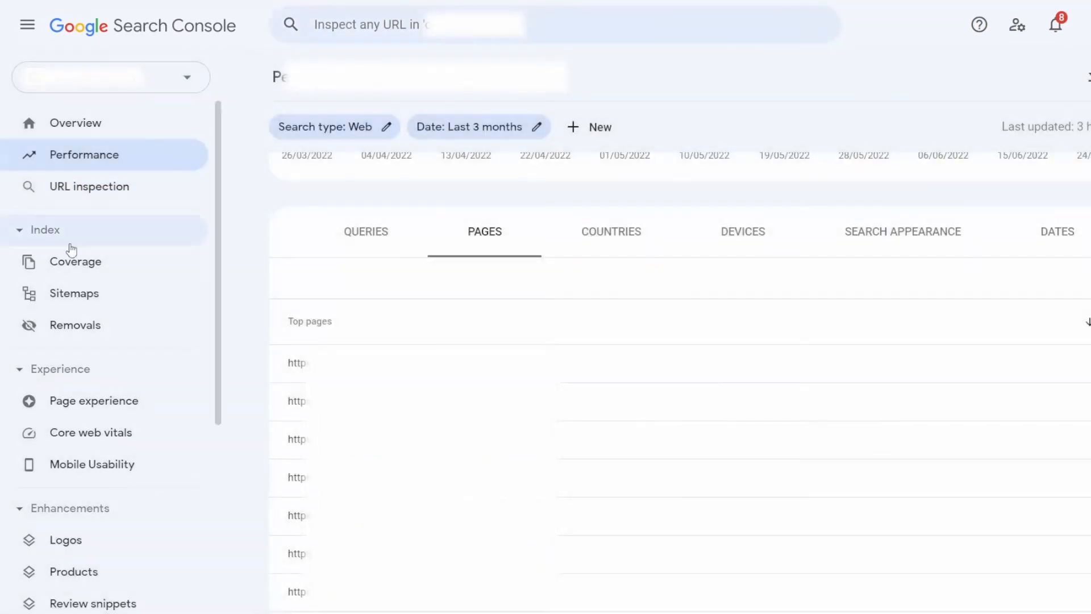
- Open the index Coverage report, add Valid and Excluded pages to the chart, and review the Details table
click(75, 266)
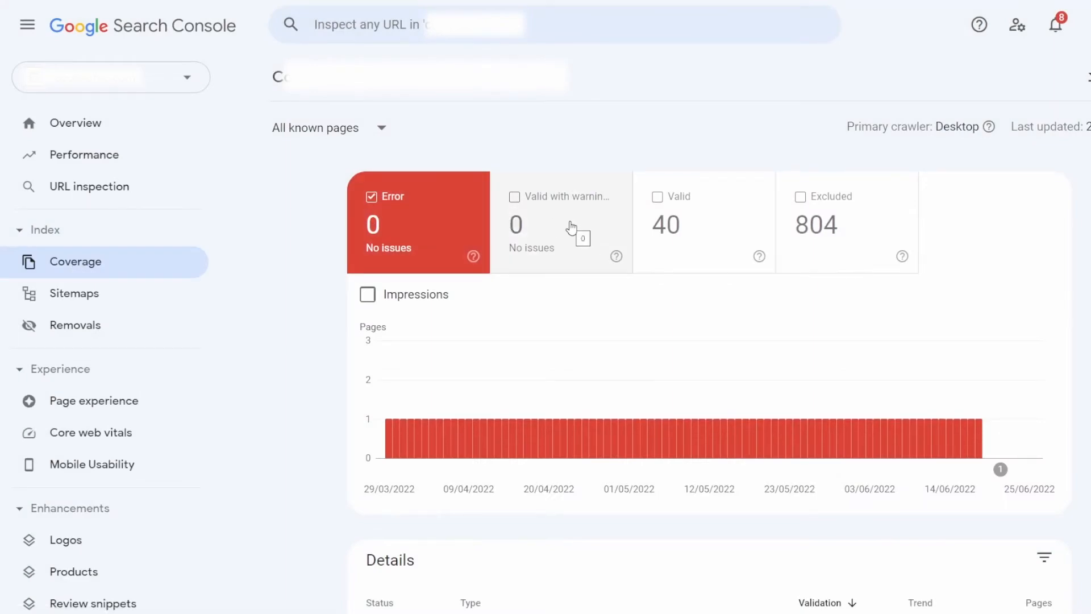
click(687, 228)
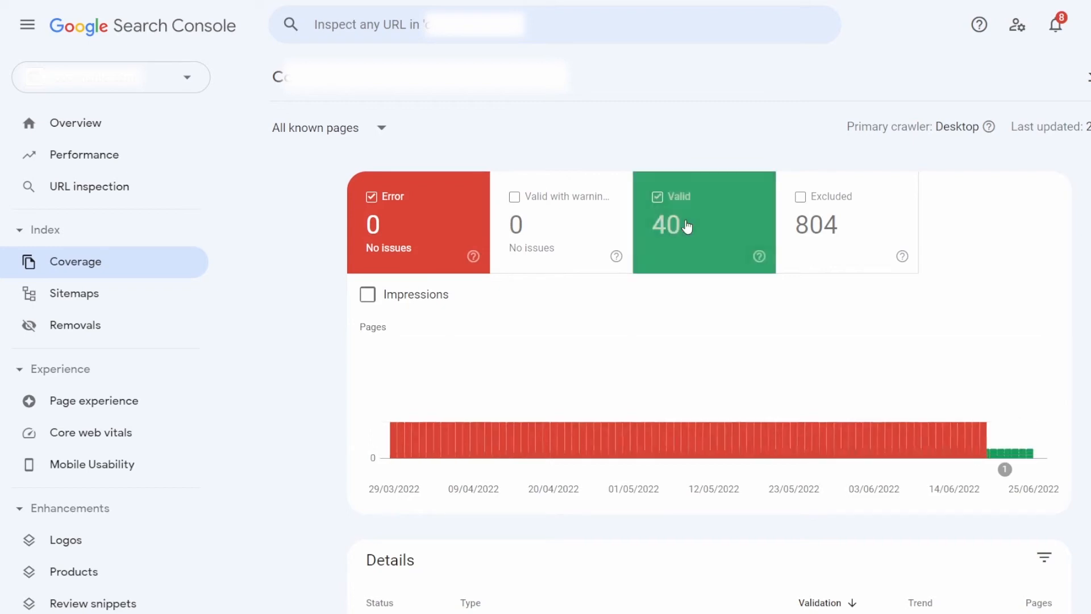
click(850, 223)
scroll(694, 319, down, 4)
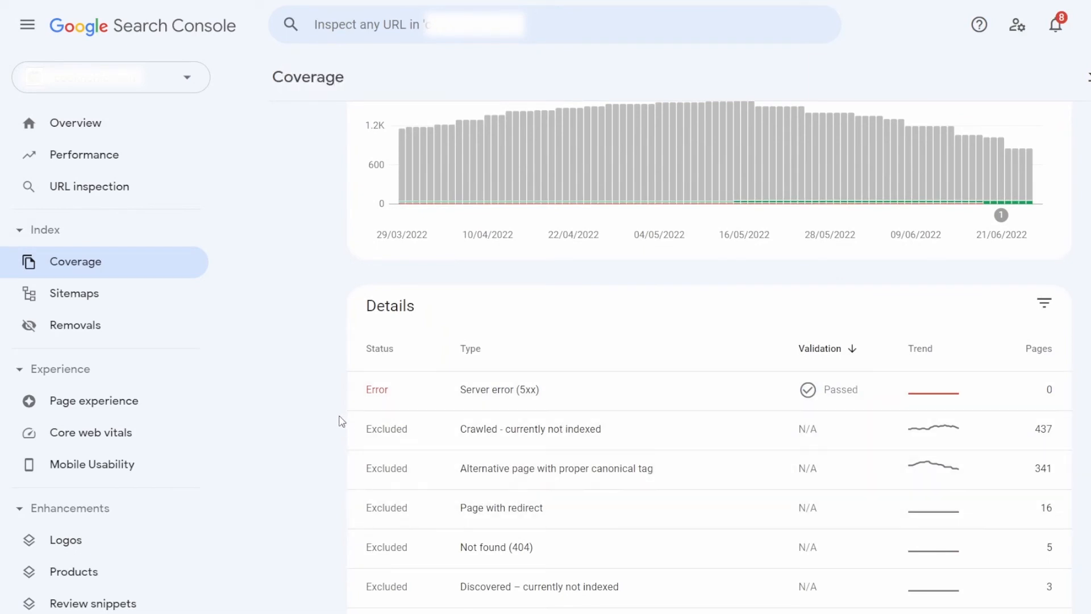
scroll(334, 353, up, 3)
scroll(332, 353, up, 1)
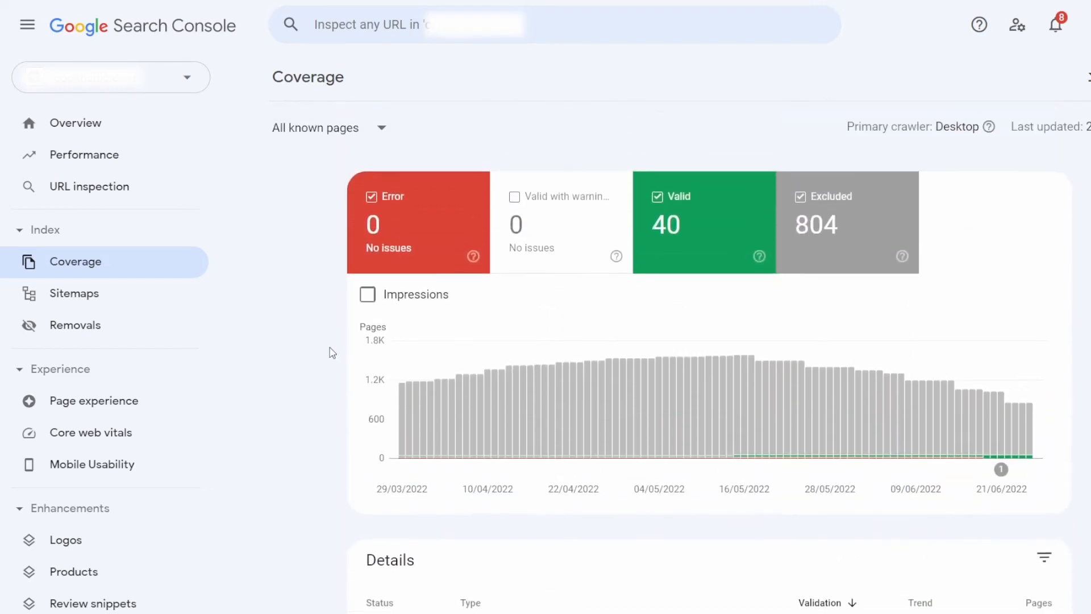
- Open the Sitemaps report and view the details of the submitted sitemap.xml
click(148, 302)
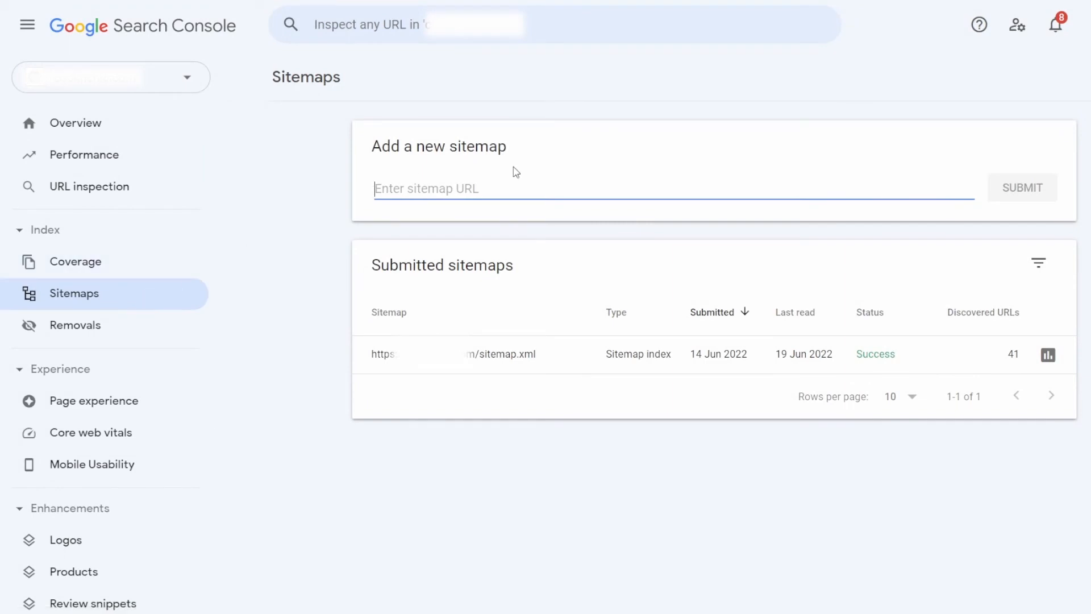
click(524, 360)
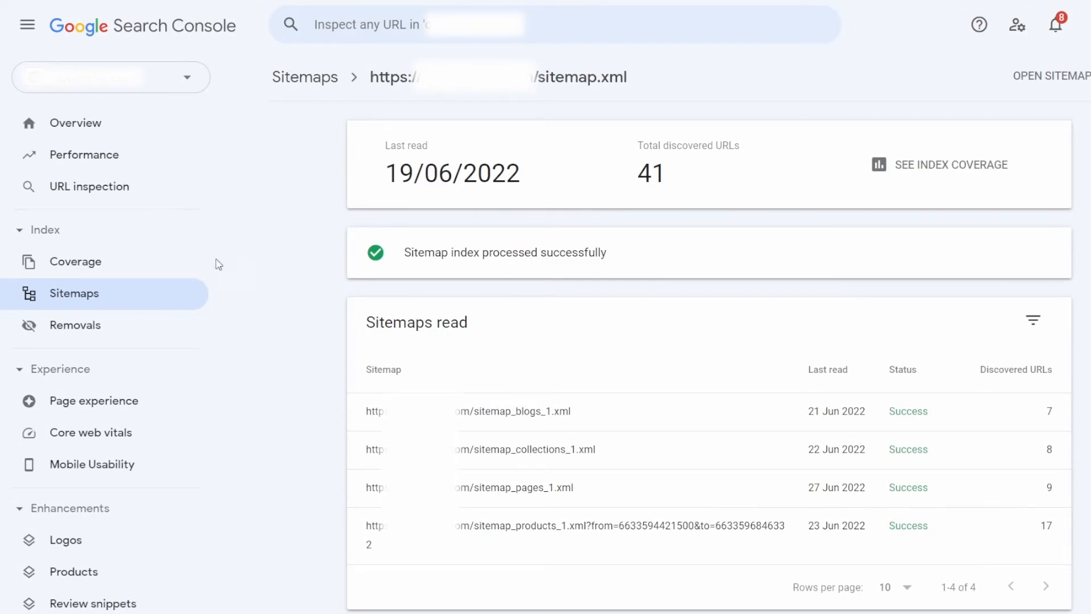
- Open the Removals report and view its SafeSearch Filtering and Temporary Removals requests
click(148, 327)
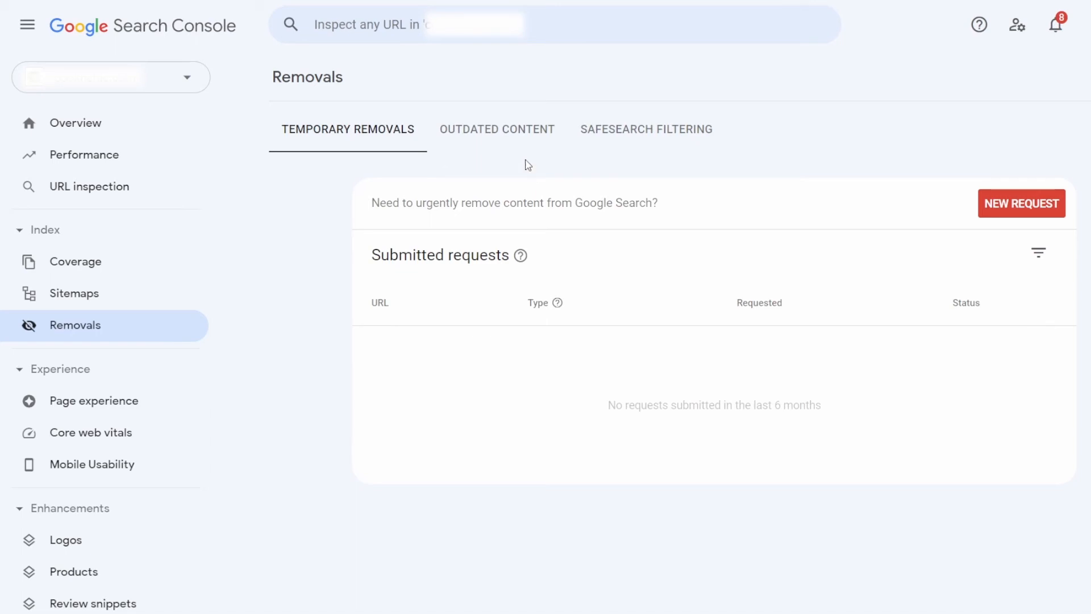
click(623, 146)
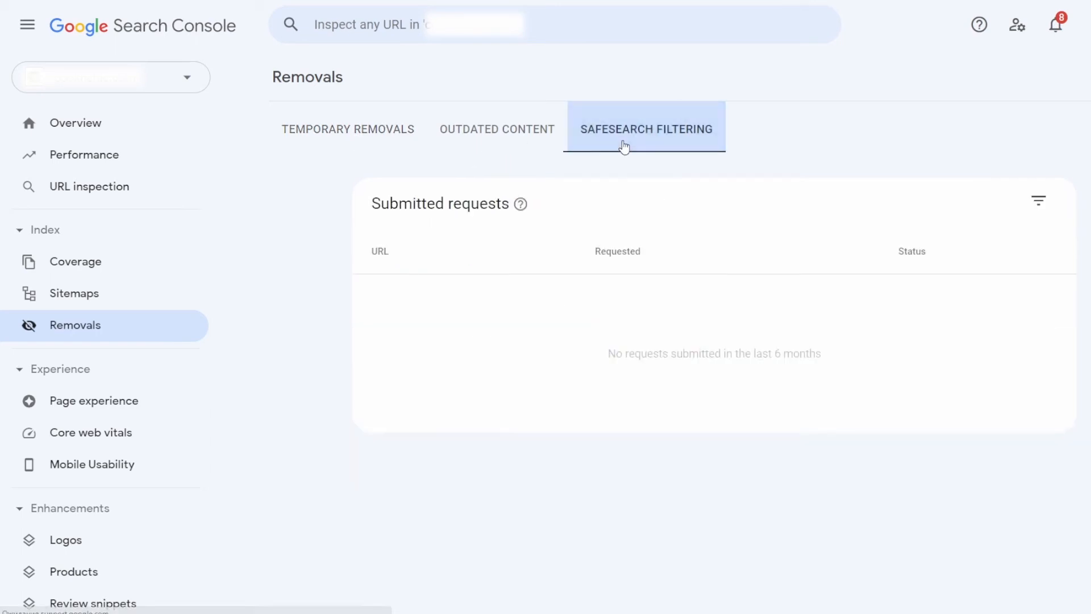
click(352, 142)
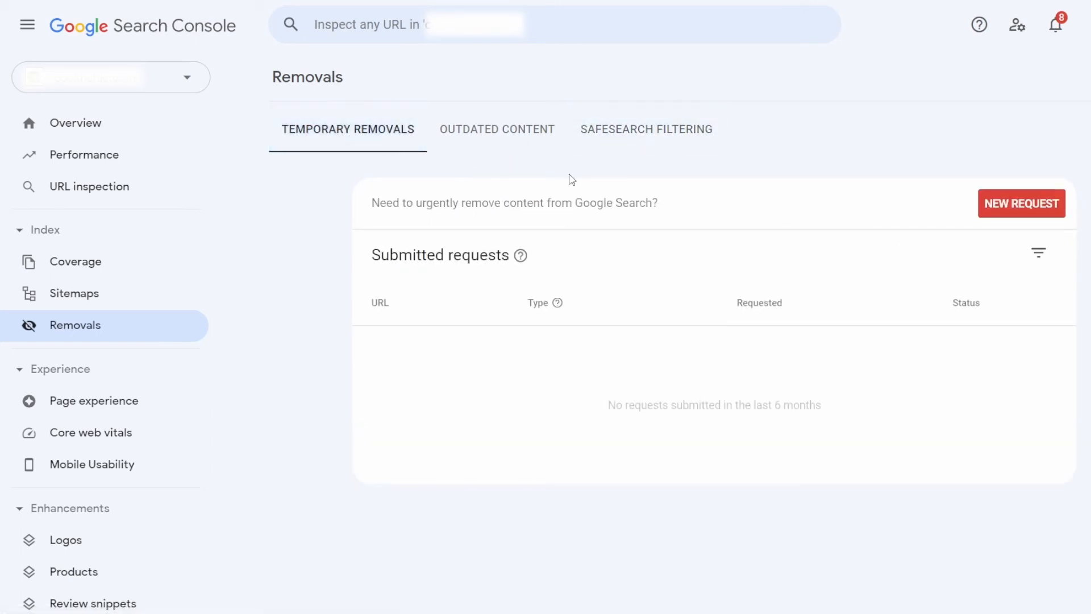
- Check the Page experience overview and open the Logos enhancement report
click(150, 414)
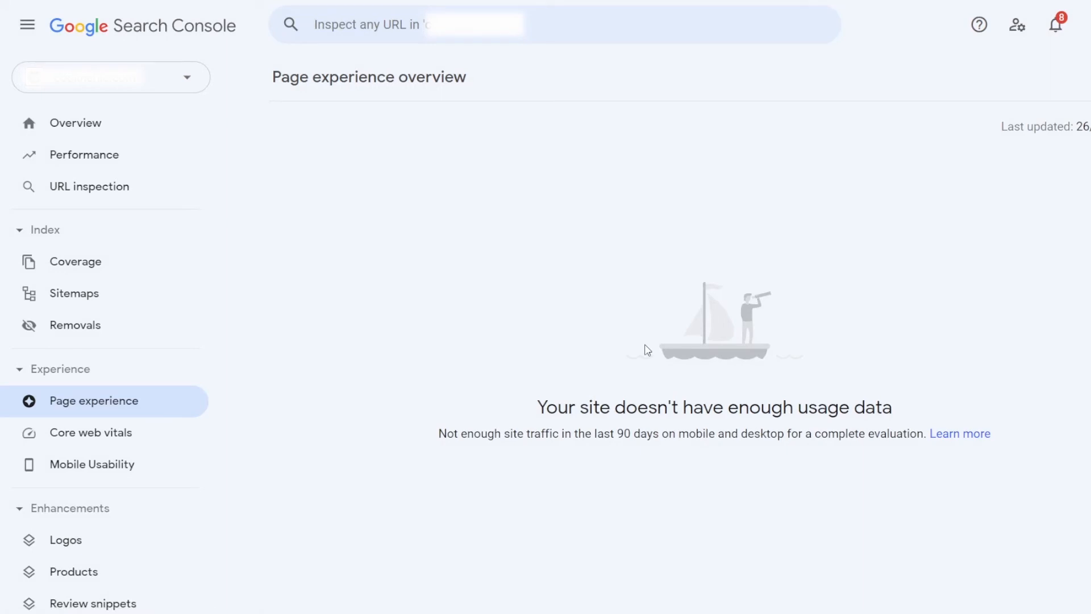
scroll(160, 443, down, 1)
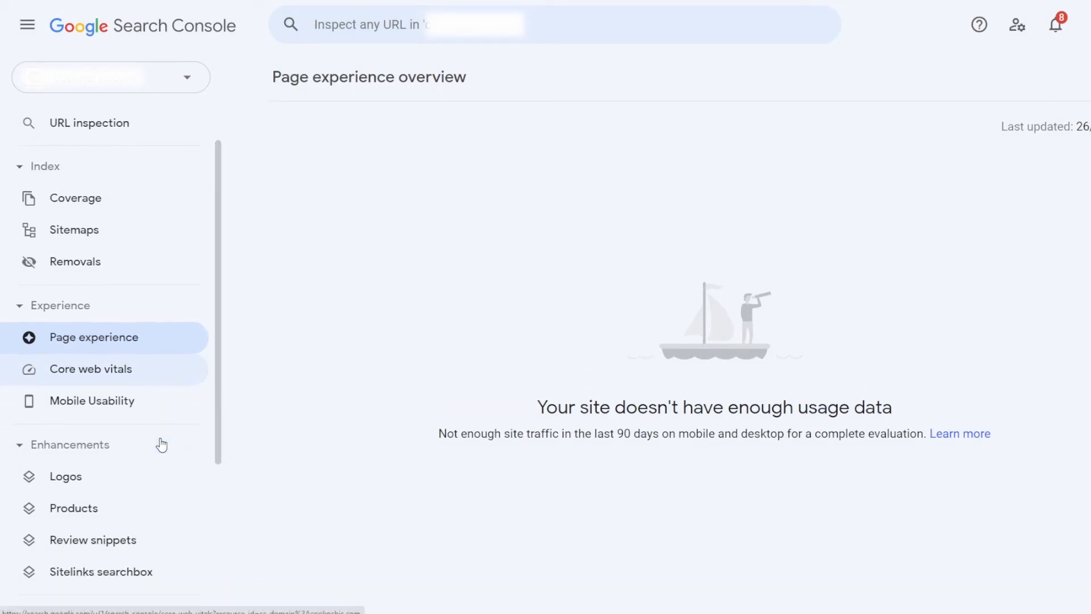
click(137, 487)
scroll(134, 506, down, 4)
scroll(147, 464, up, 2)
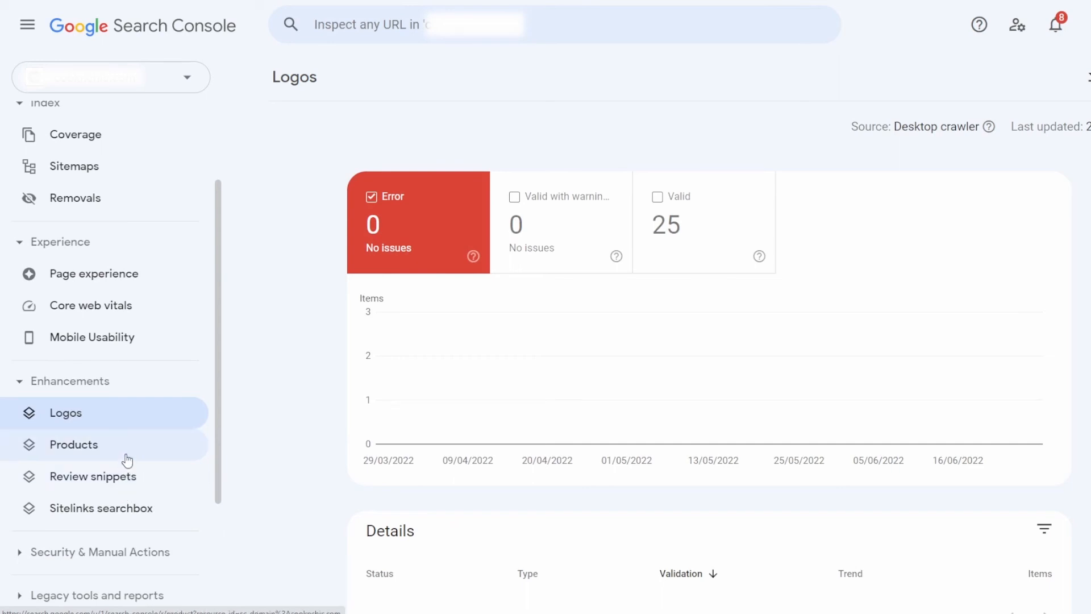
- Open the Products enhancement report and show the items that are valid with warnings on the chart
click(127, 458)
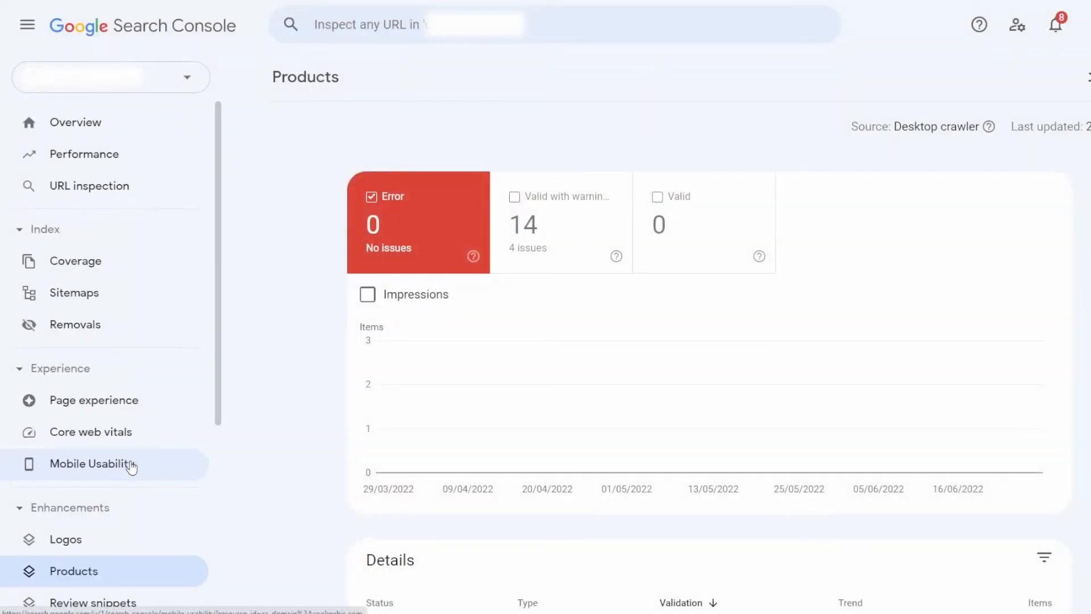
scroll(129, 465, down, 2)
click(528, 239)
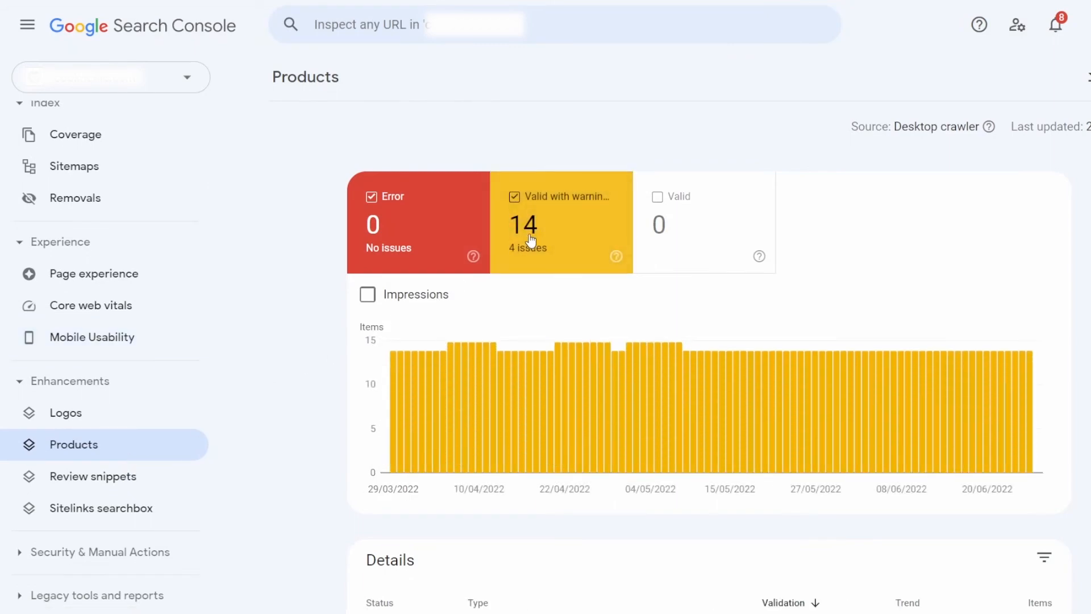
- Open the Products warning "Missing field 'priceValidUntil' (in 'offers')" and view its affected items and example URLs
scroll(528, 240, down, 3)
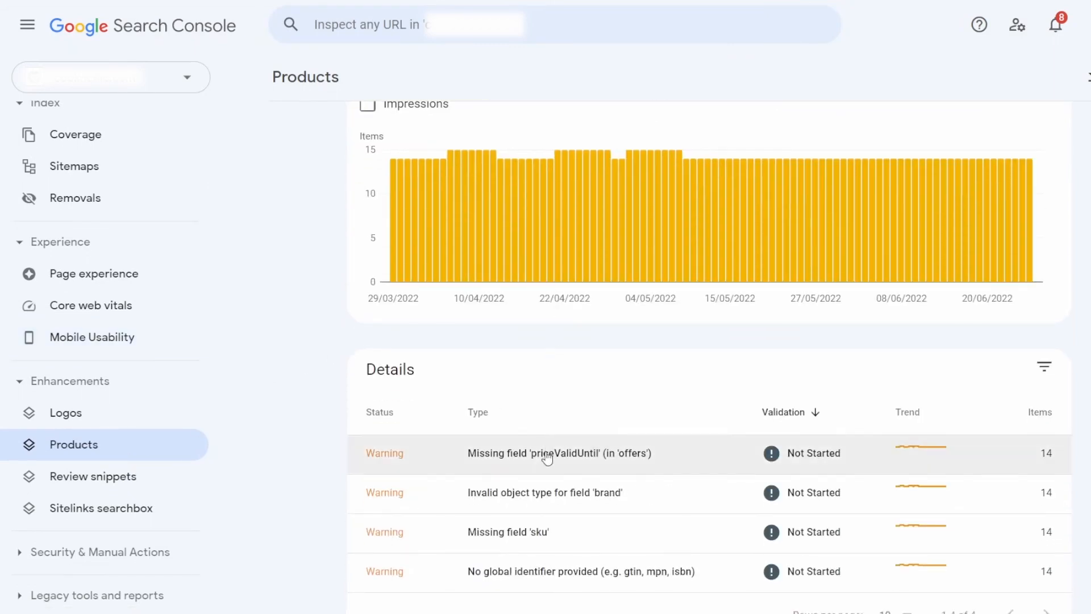
click(548, 458)
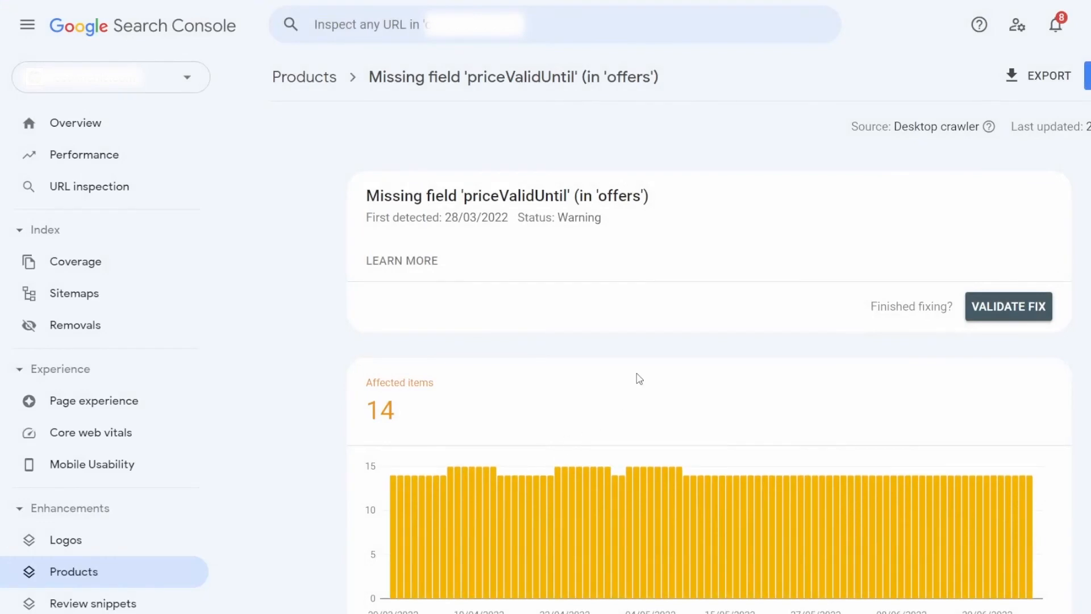
scroll(616, 400, down, 3)
scroll(233, 409, down, 2)
- Open the Sitelinks searchbox enhancement report, show the valid items on the chart and view the details
scroll(179, 420, down, 3)
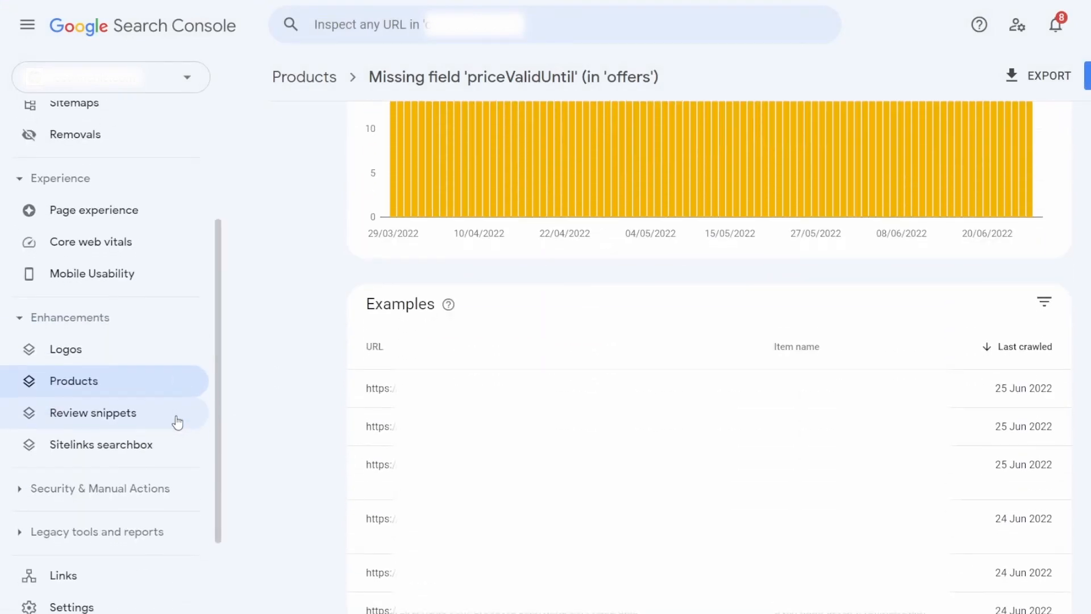
scroll(138, 436, down, 1)
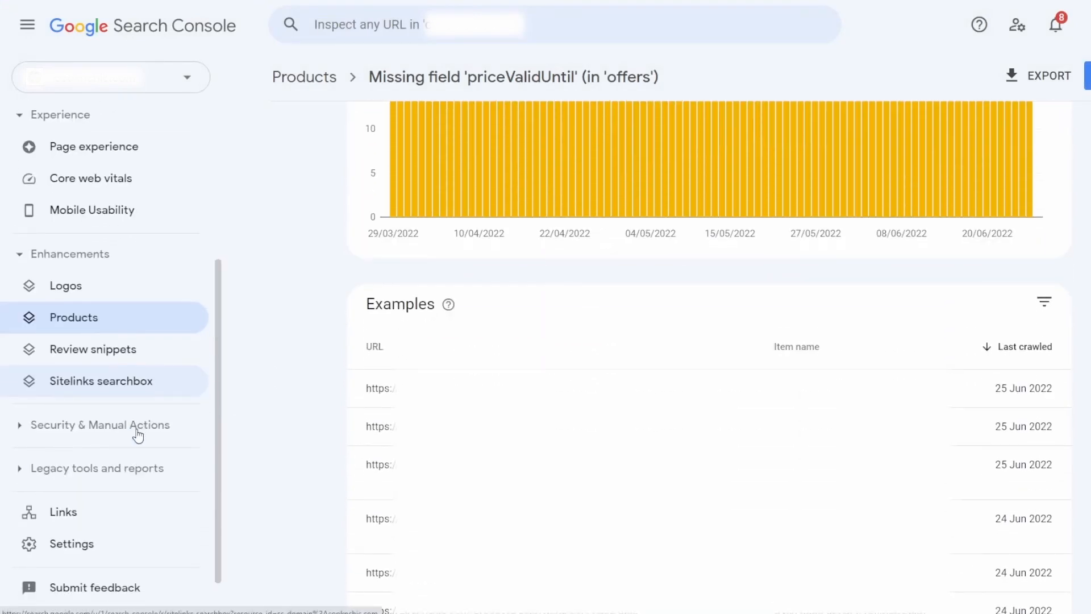
click(135, 398)
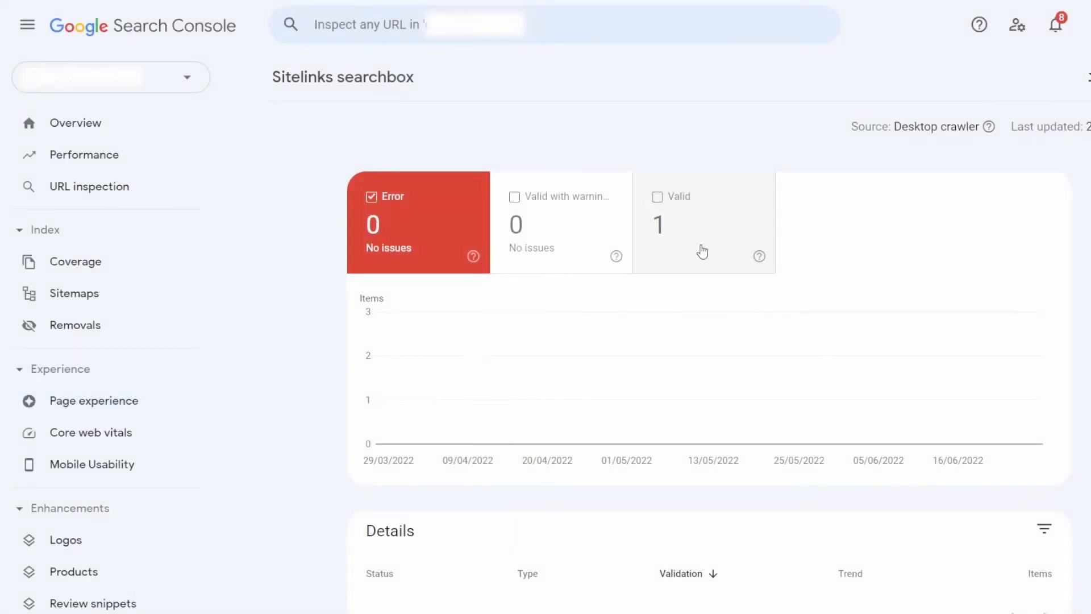
click(702, 251)
scroll(682, 267, down, 2)
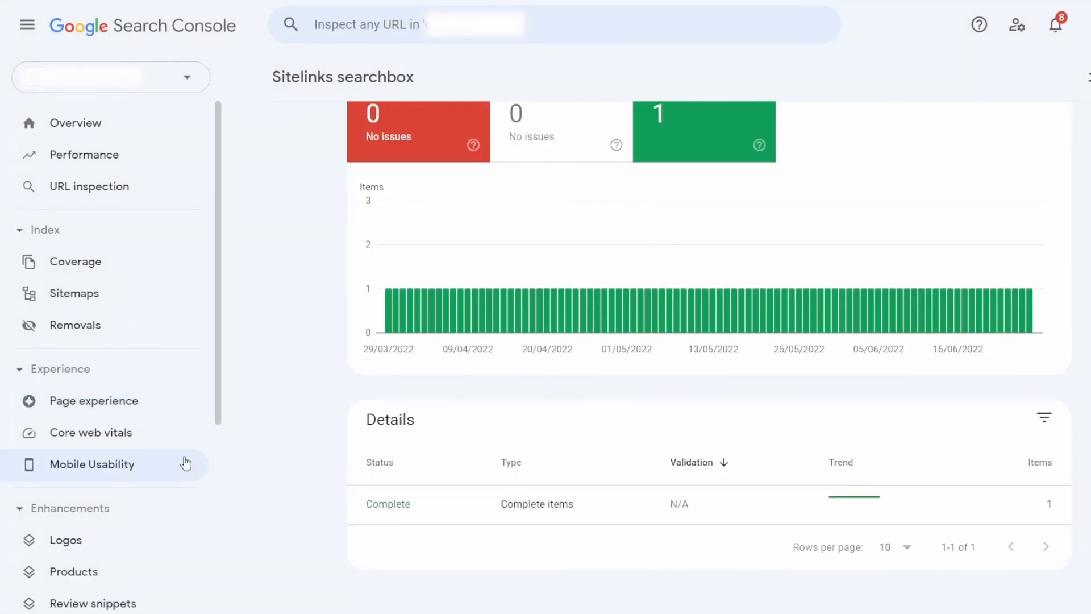
- Expand the Security & Manual Actions section and open the Manual actions report
scroll(155, 444, down, 3)
scroll(159, 445, down, 1)
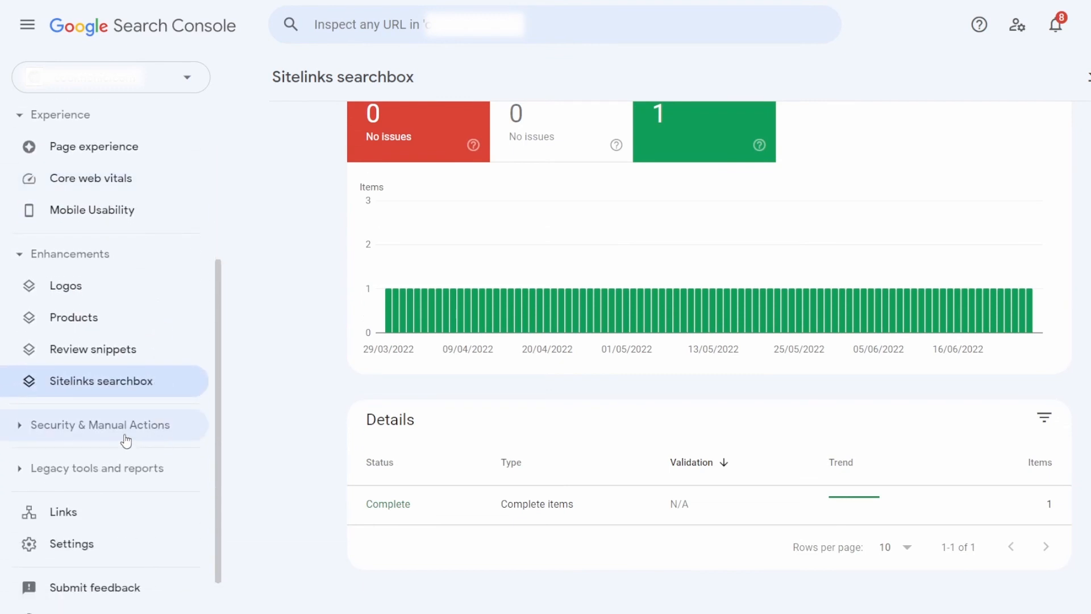
click(126, 435)
click(113, 467)
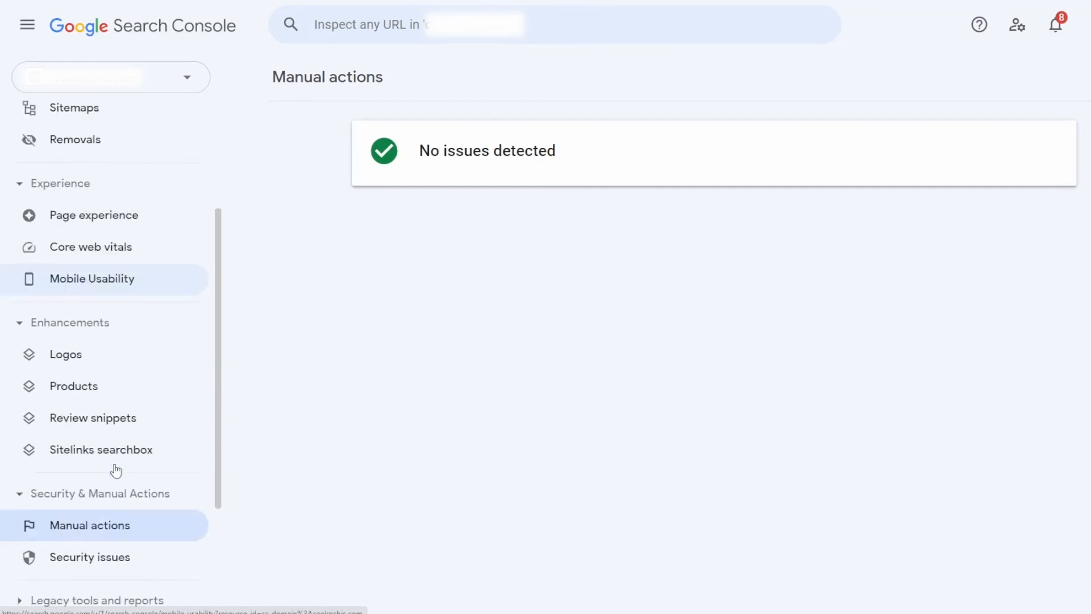
- Open the Links report and look through the site's external and internal link lists
click(102, 489)
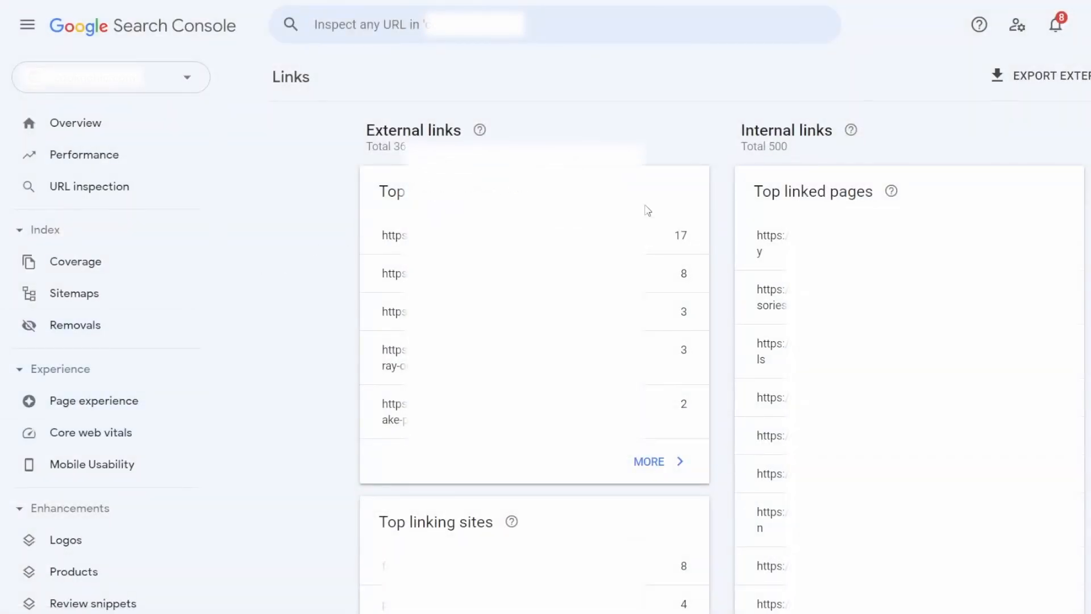
scroll(735, 222, down, 3)
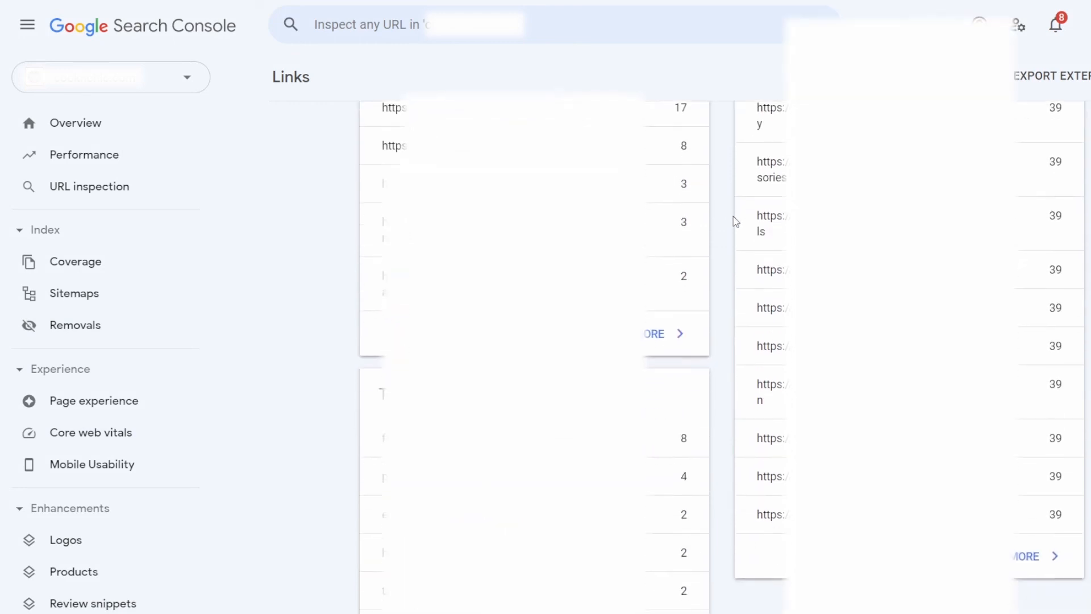
scroll(736, 221, up, 3)
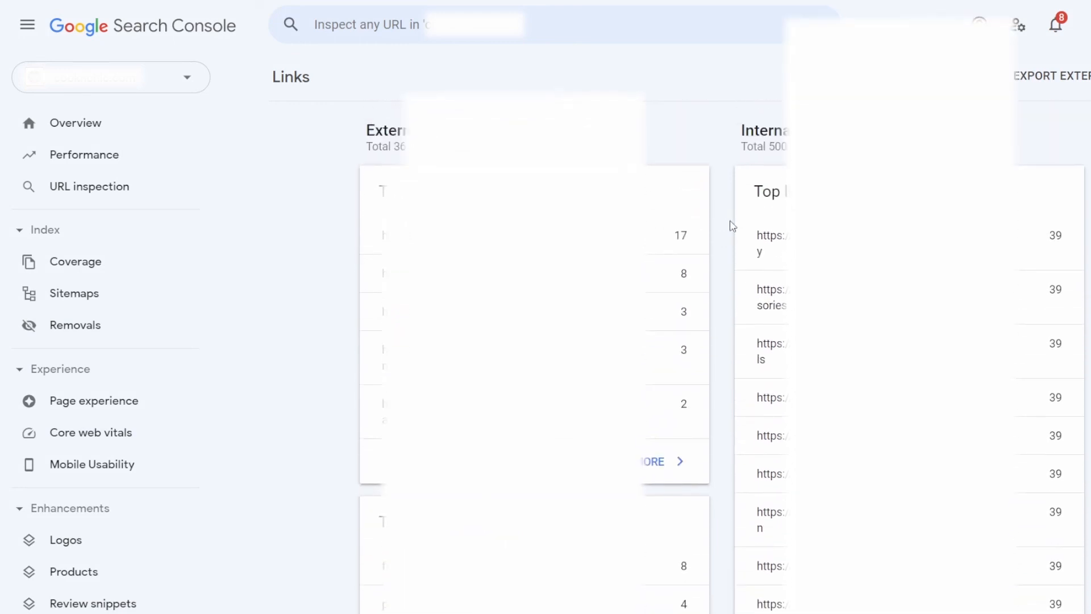
- Look over the remaining report and settings entries and return to the property's Overview page
scroll(59, 433, down, 7)
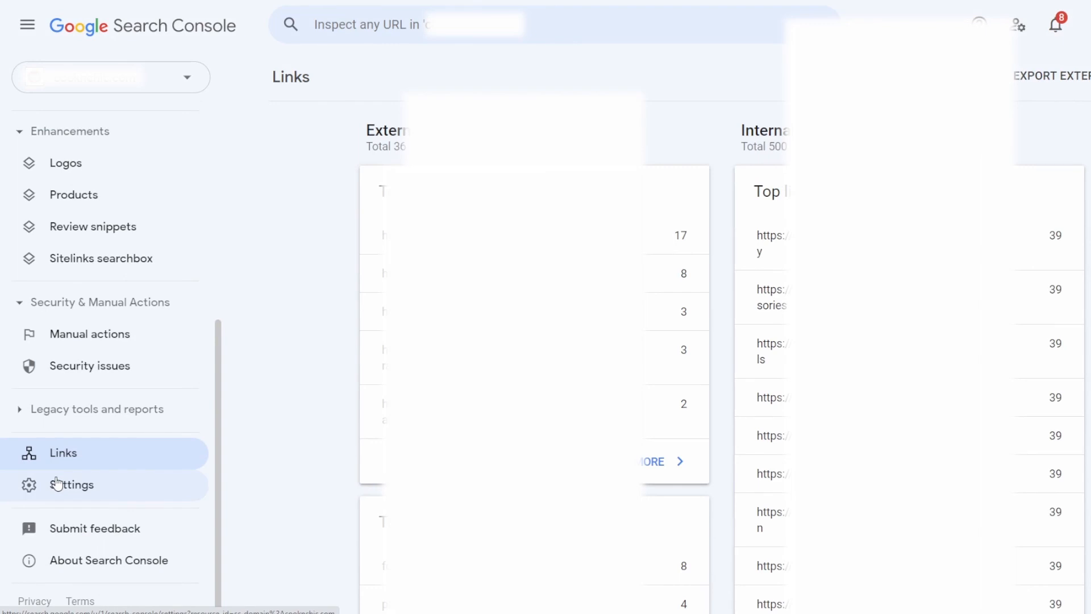
scroll(85, 426, up, 7)
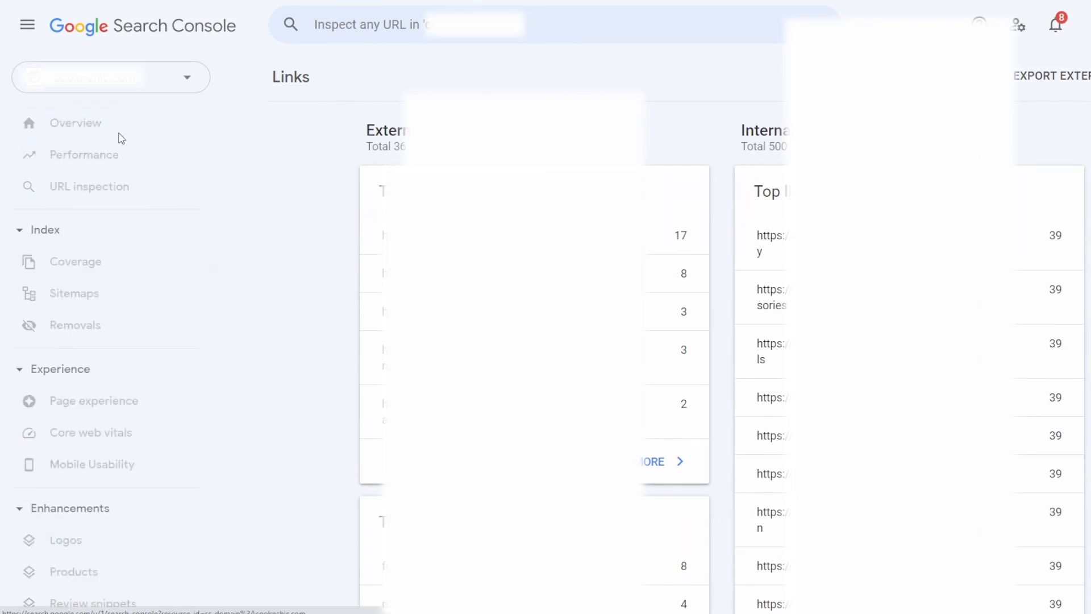
click(119, 136)
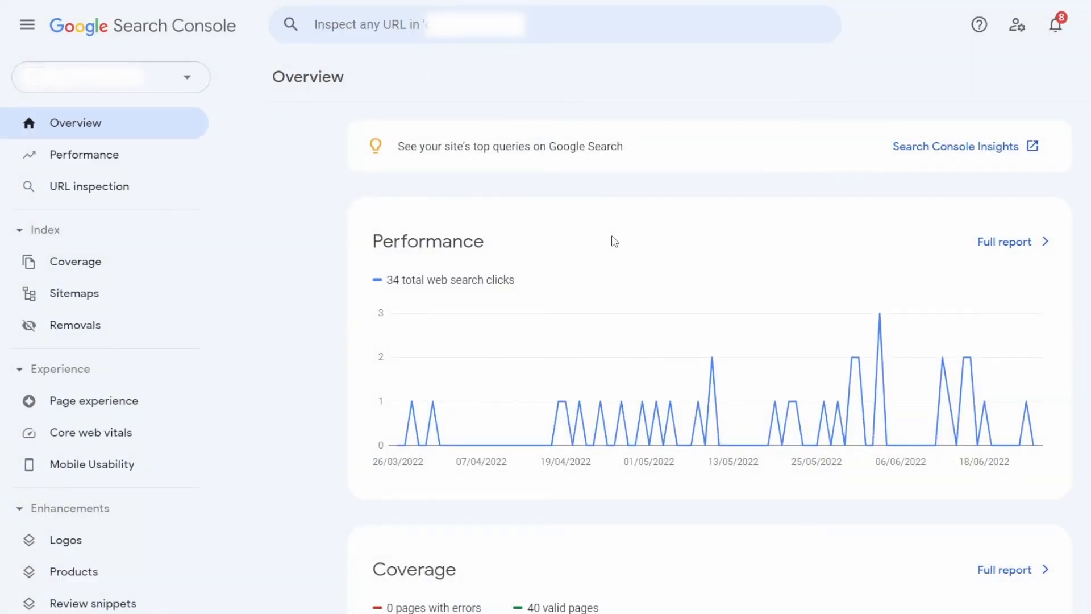